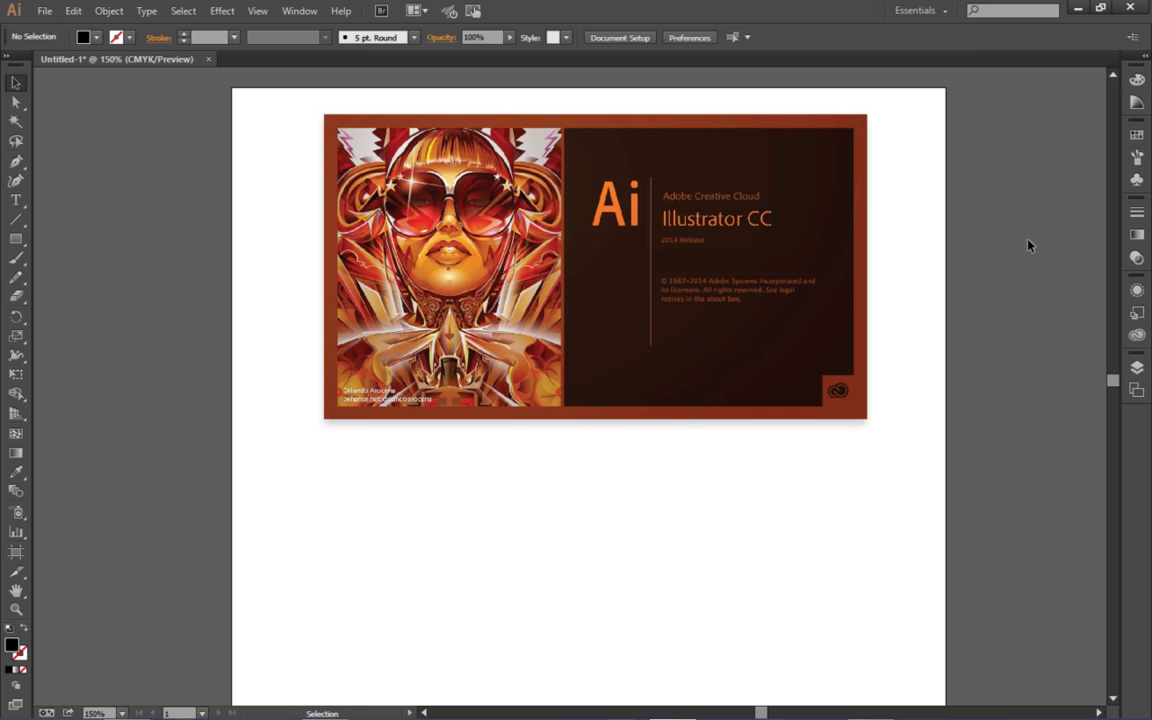
Delete the splash-screen picture covering the title text on the artboard.
left_click(760, 256)
key("Delete")
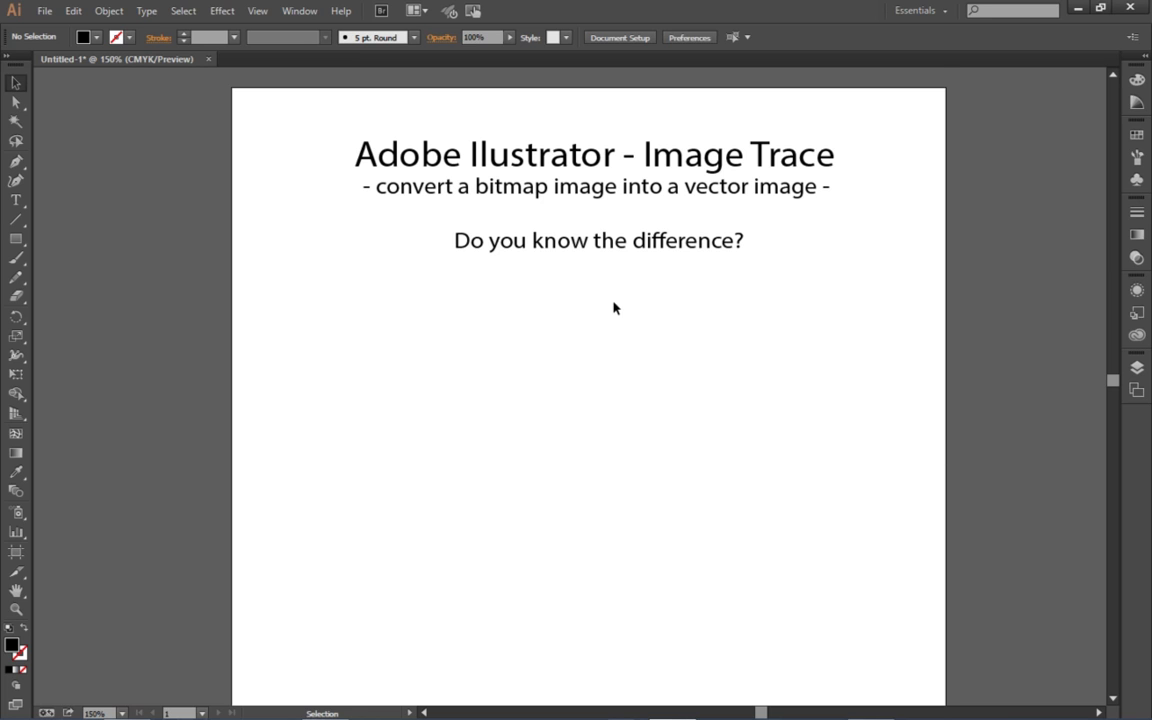
Place the linked image Bald-Eagle-Talons-At-The-Ready on the empty artboard area at about 145 mm square.
scroll(630, 318, "down", 5)
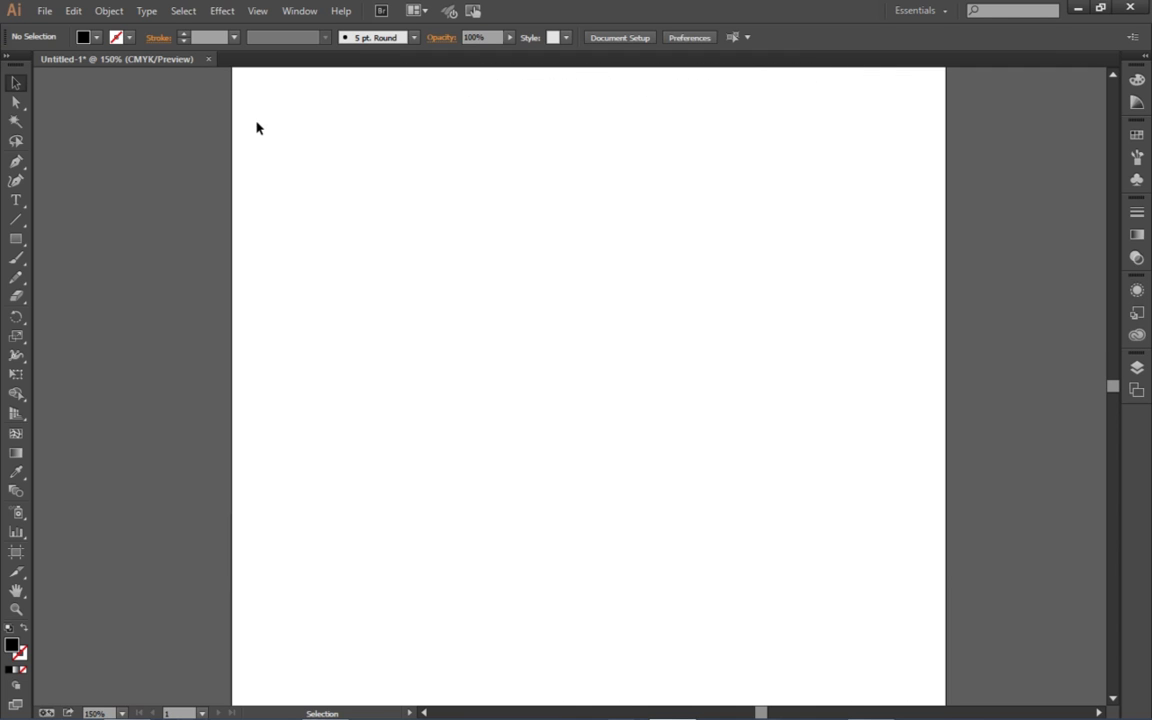
left_click(44, 12)
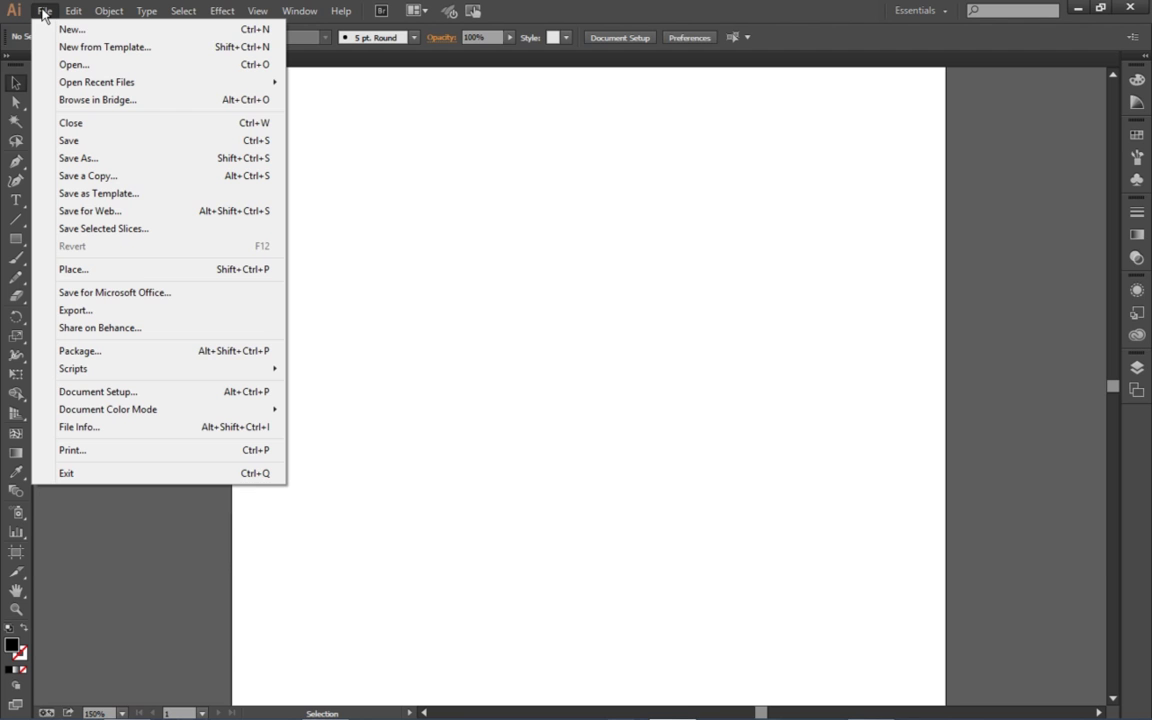
left_click(80, 270)
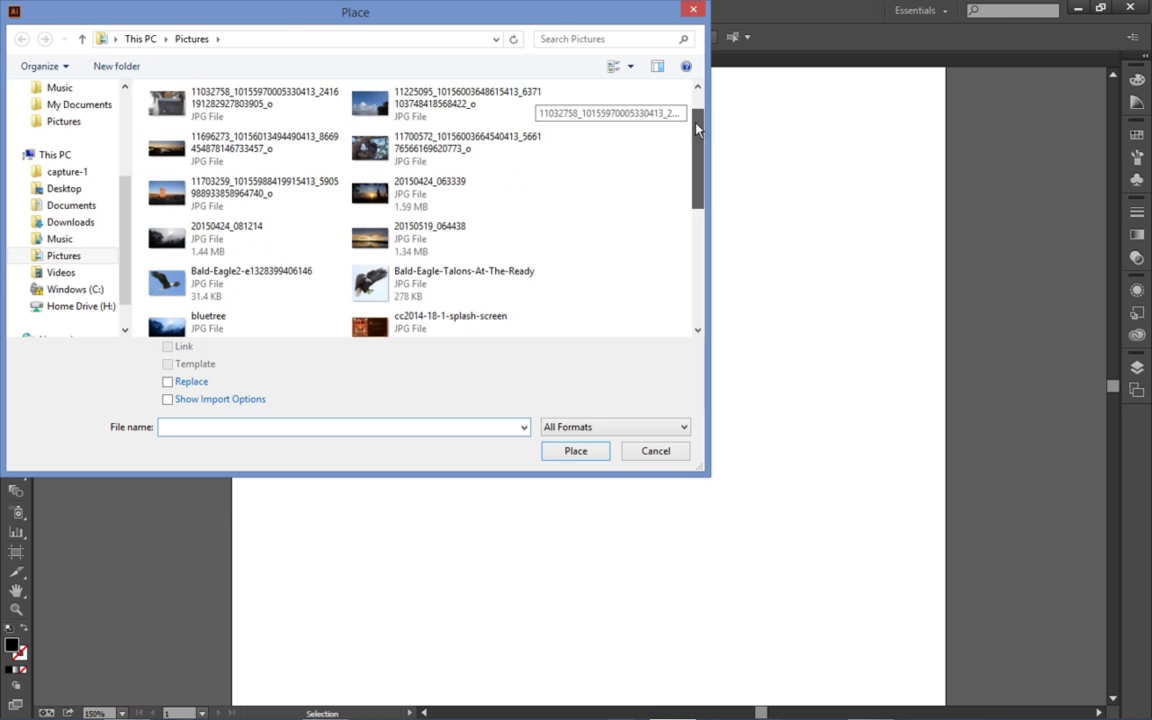
scroll(630, 115, "down", 3)
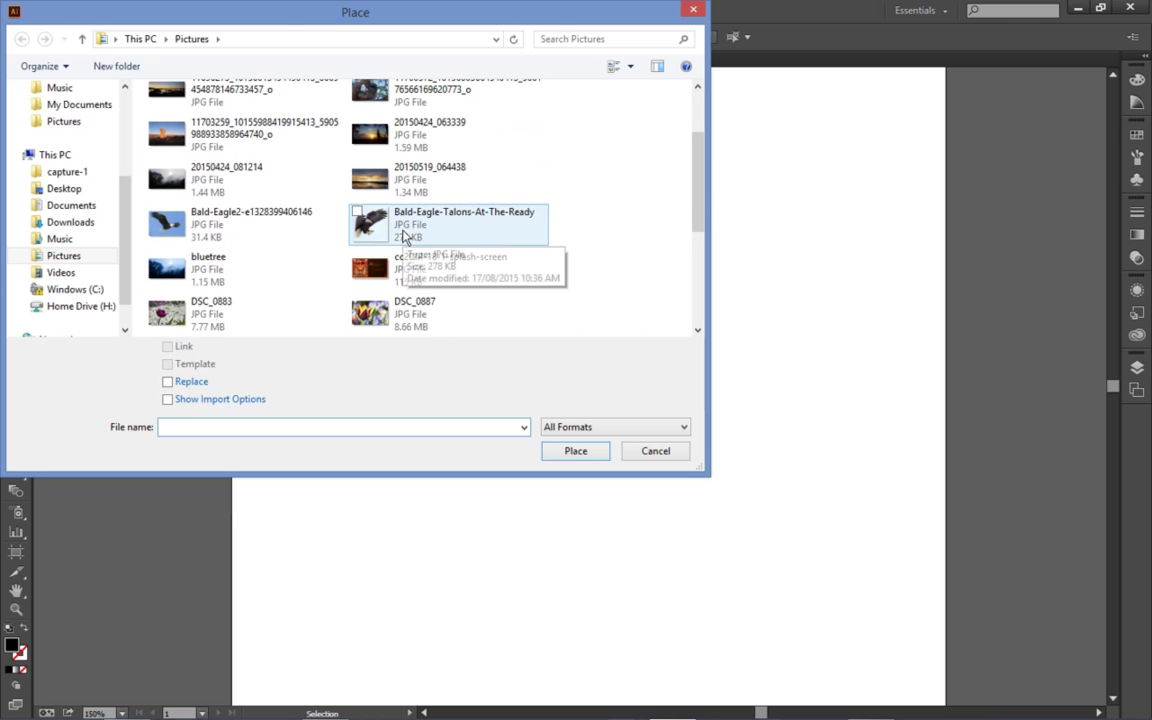
left_click(357, 212)
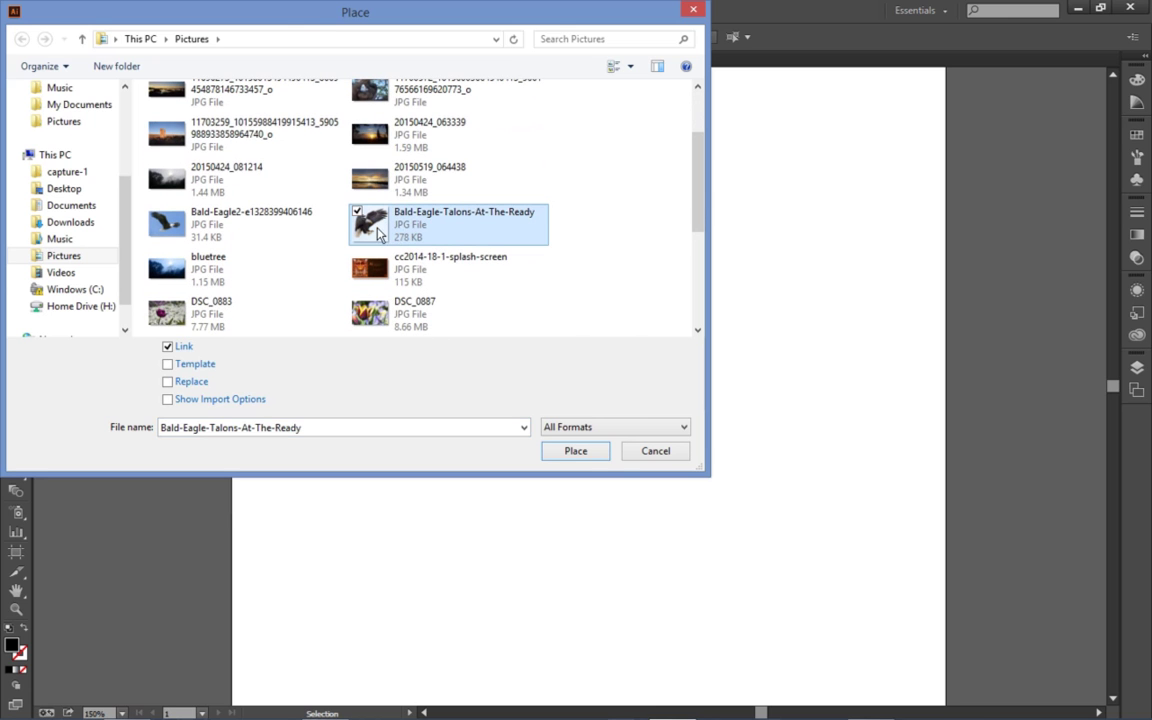
left_click(578, 451)
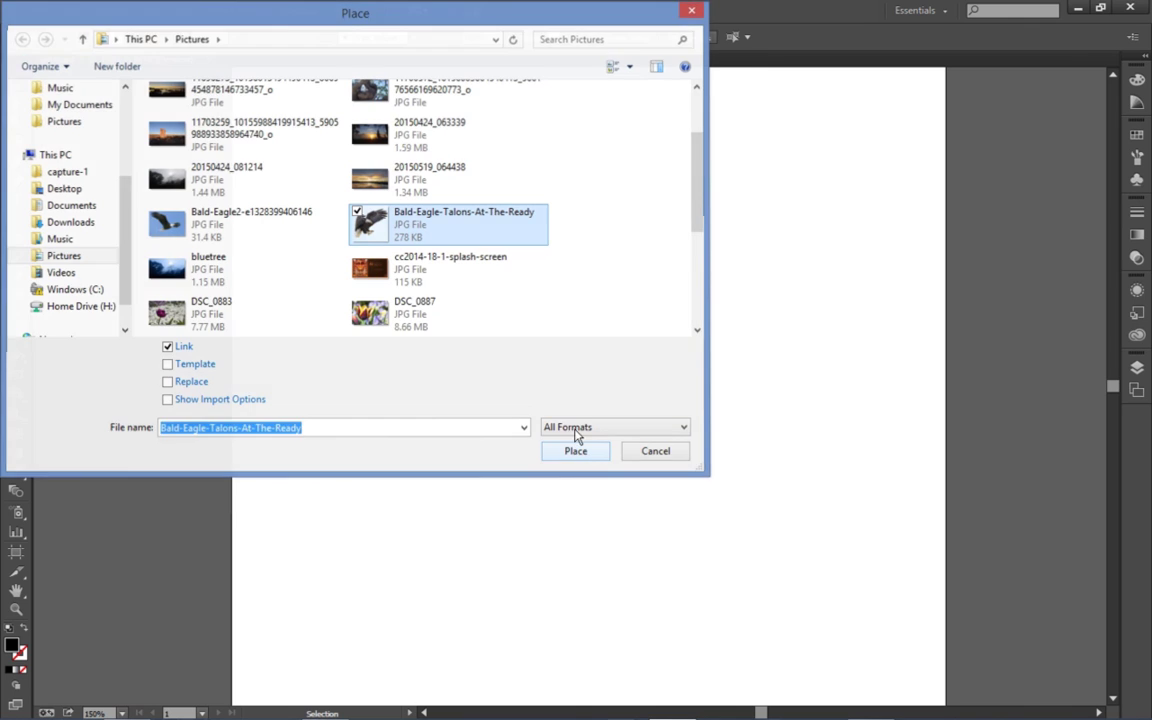
left_click_drag(279, 137, 797, 632)
left_click_drag(683, 336, 768, 326)
left_click(931, 314)
left_click(784, 327)
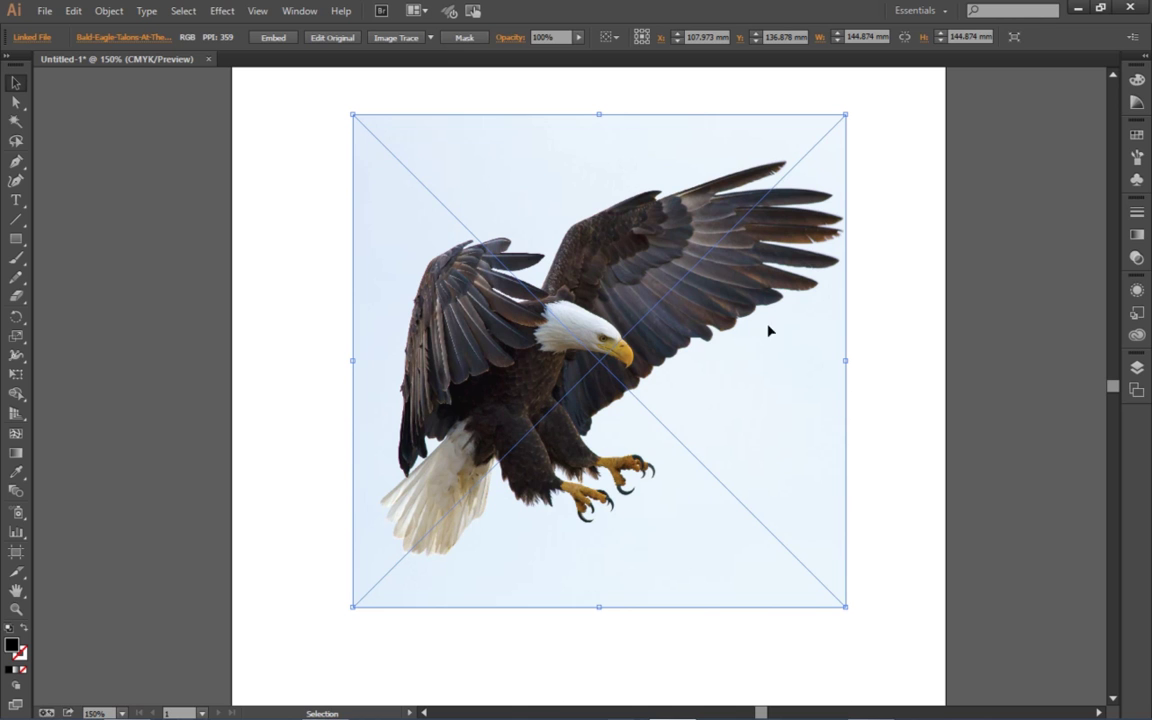
Trace the placed eagle photo with the default Image Trace settings and deselect it.
left_click(354, 116)
left_click(599, 116)
left_click(849, 366)
left_click(393, 39)
left_click(696, 268)
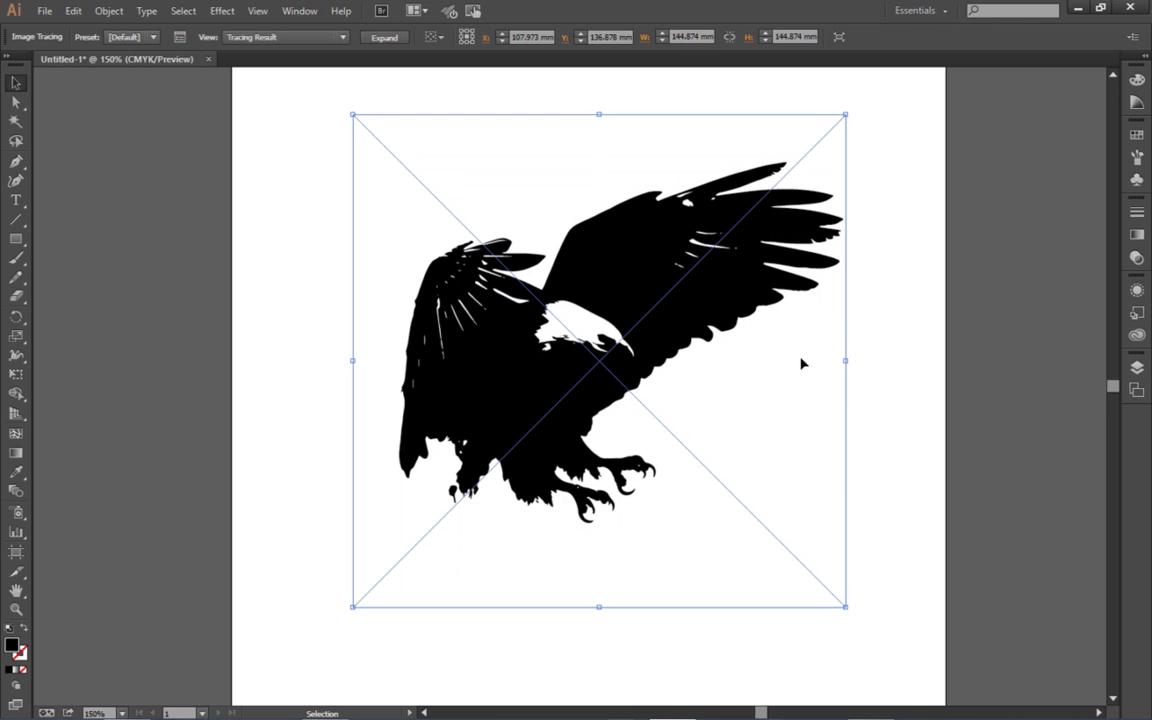
left_click(883, 218)
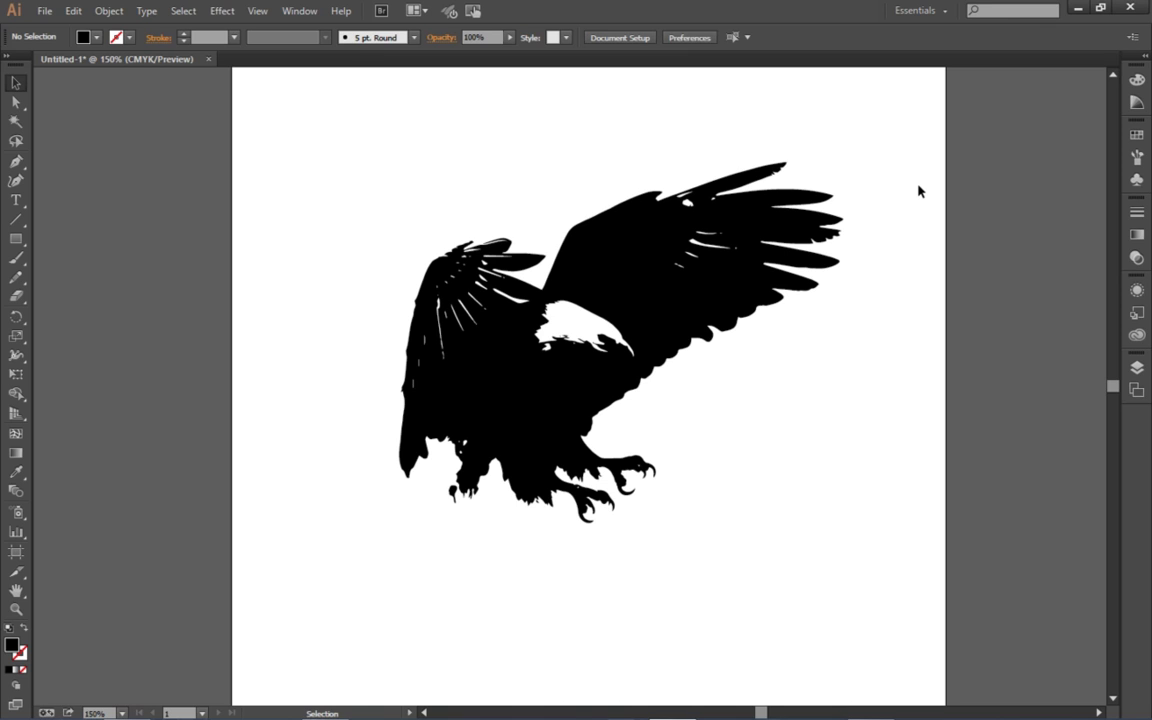
Undo the default image trace of the eagle photo and clear the selection.
key("a")
key("ctrl+z")
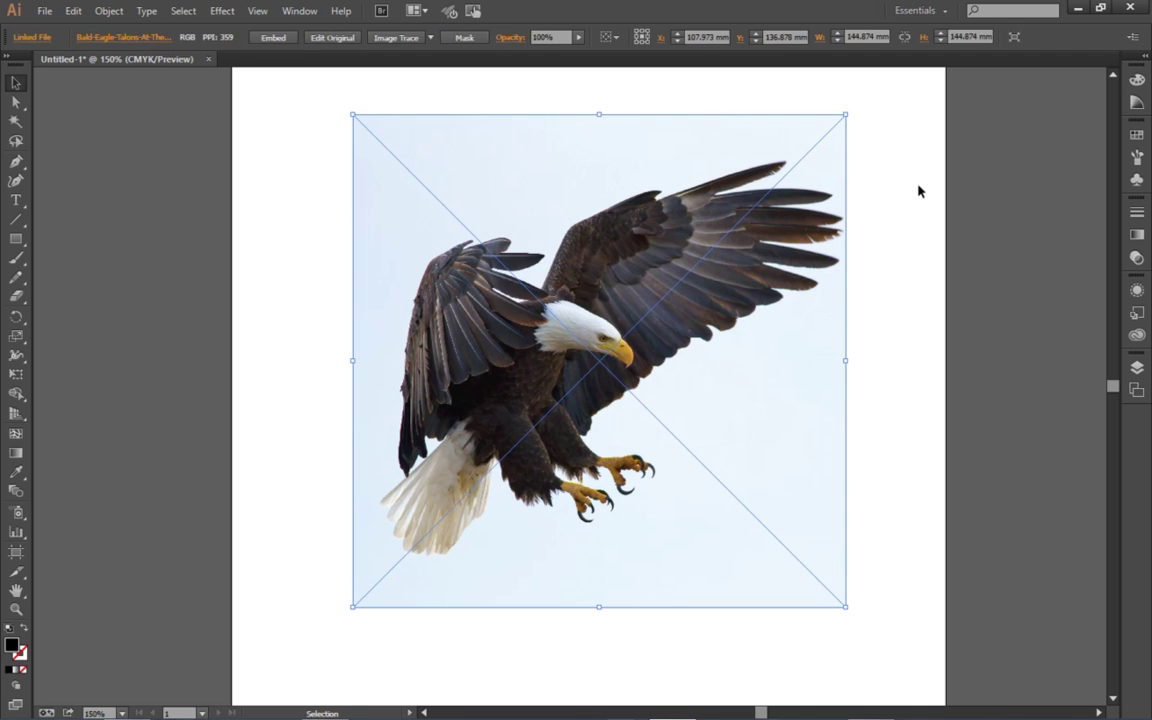
left_click(913, 195)
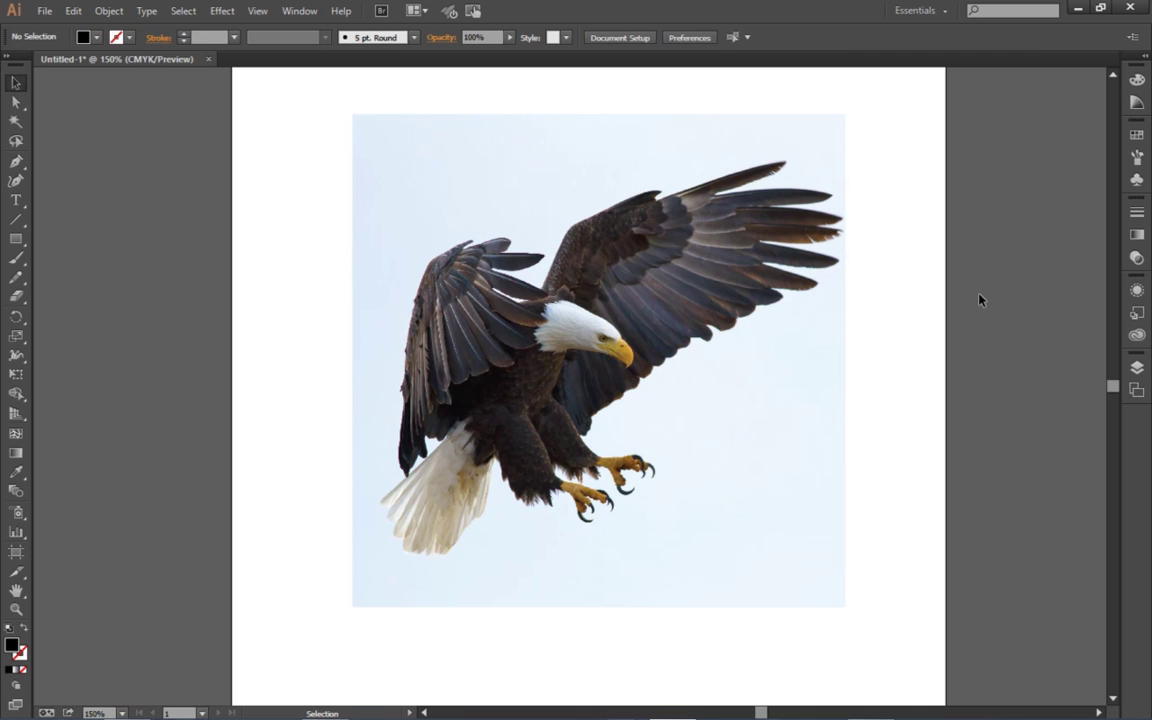
Trace the eagle photo with the 3 Colors Image Trace preset.
left_click(565, 211)
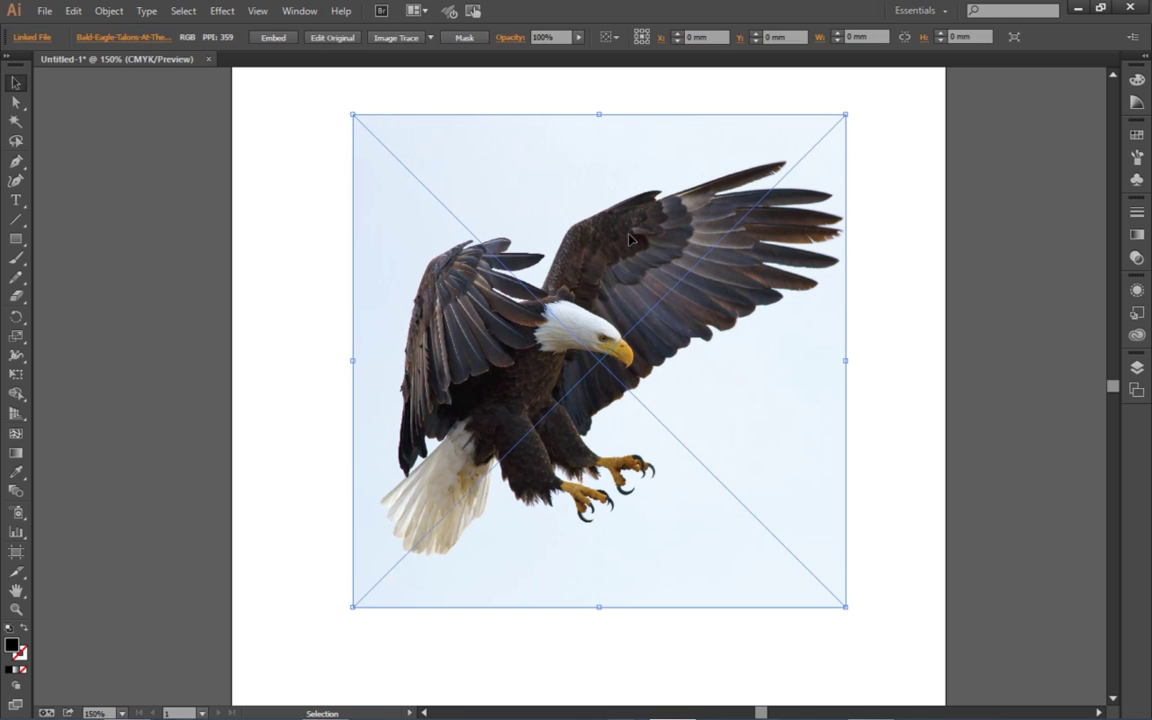
left_click(431, 38)
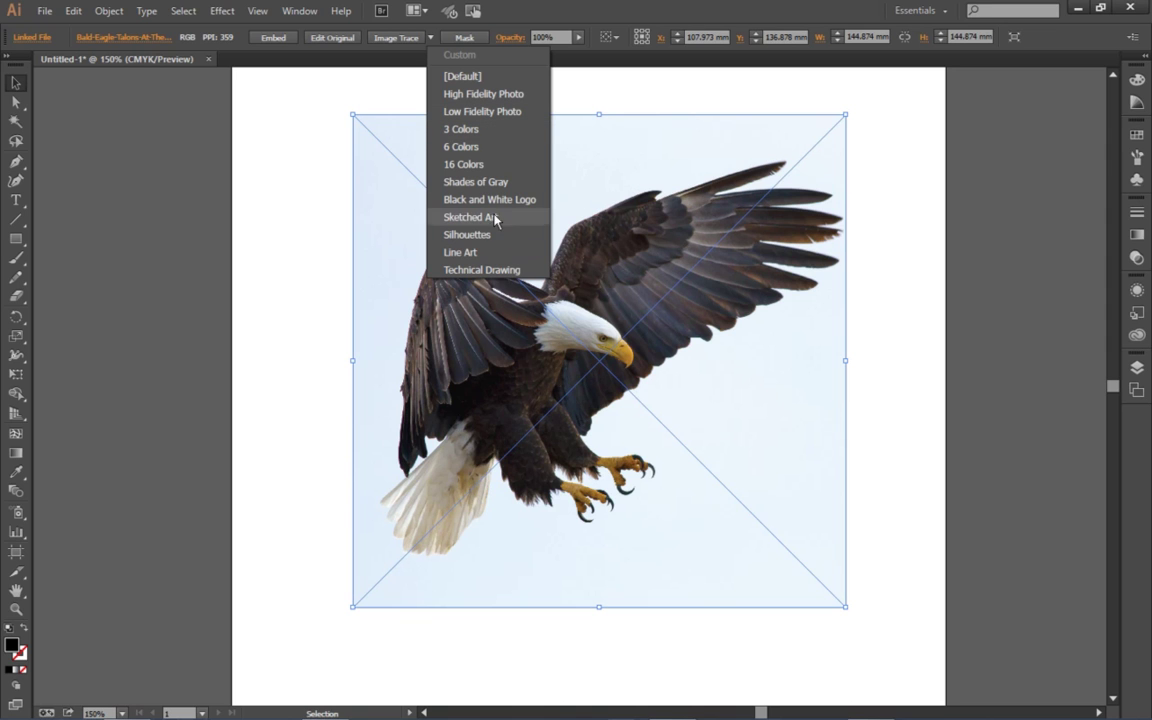
left_click(491, 131)
left_click(694, 268)
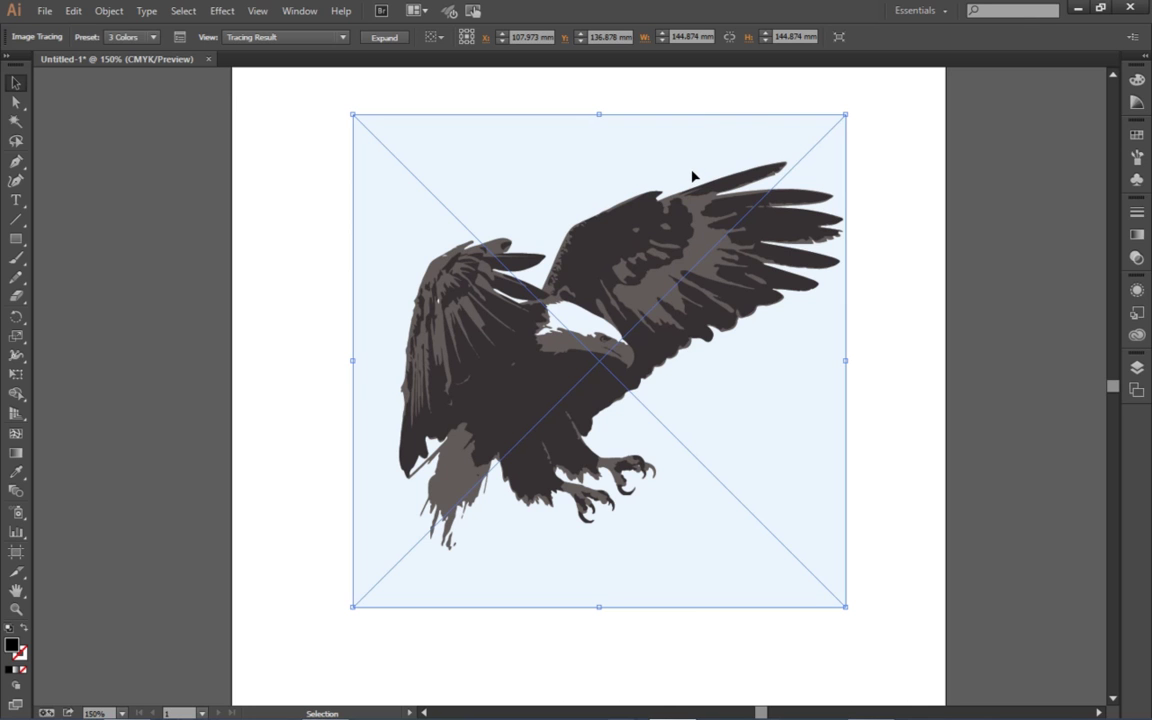
Expand the three-color eagle tracing into editable vector paths.
left_click(599, 120)
left_click(387, 54)
left_click(380, 38)
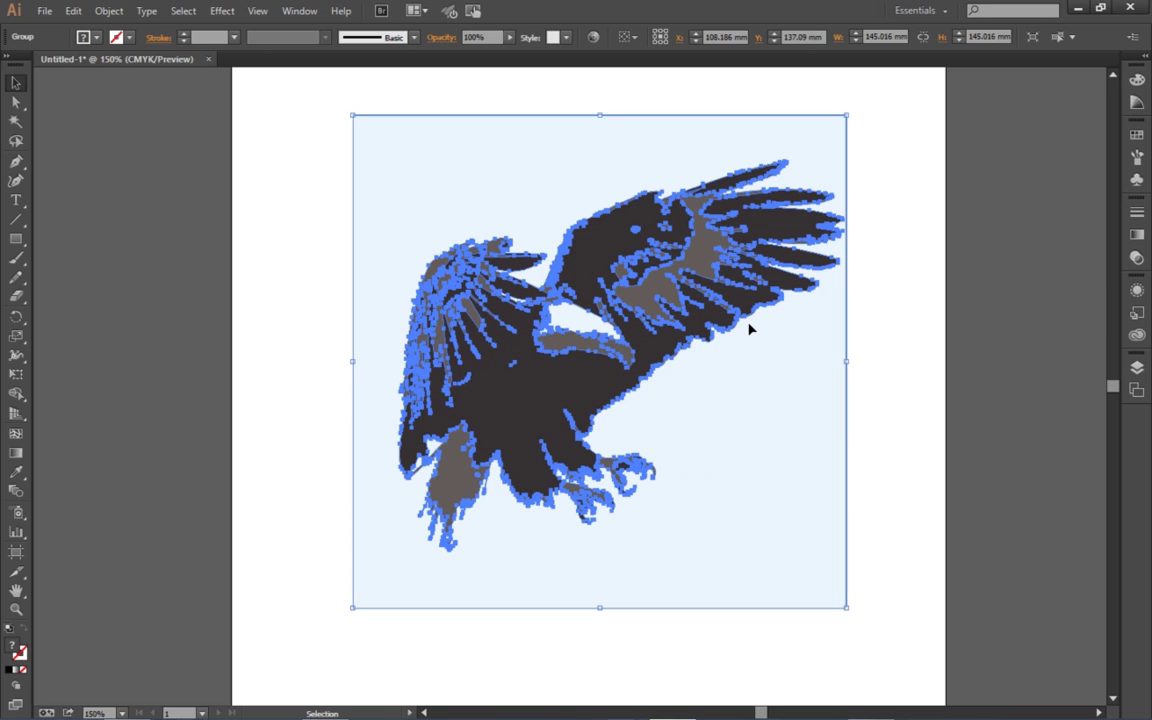
Ungroup the expanded eagle tracing into separate shapes and clear the selection.
scroll(750, 328, "up", 5)
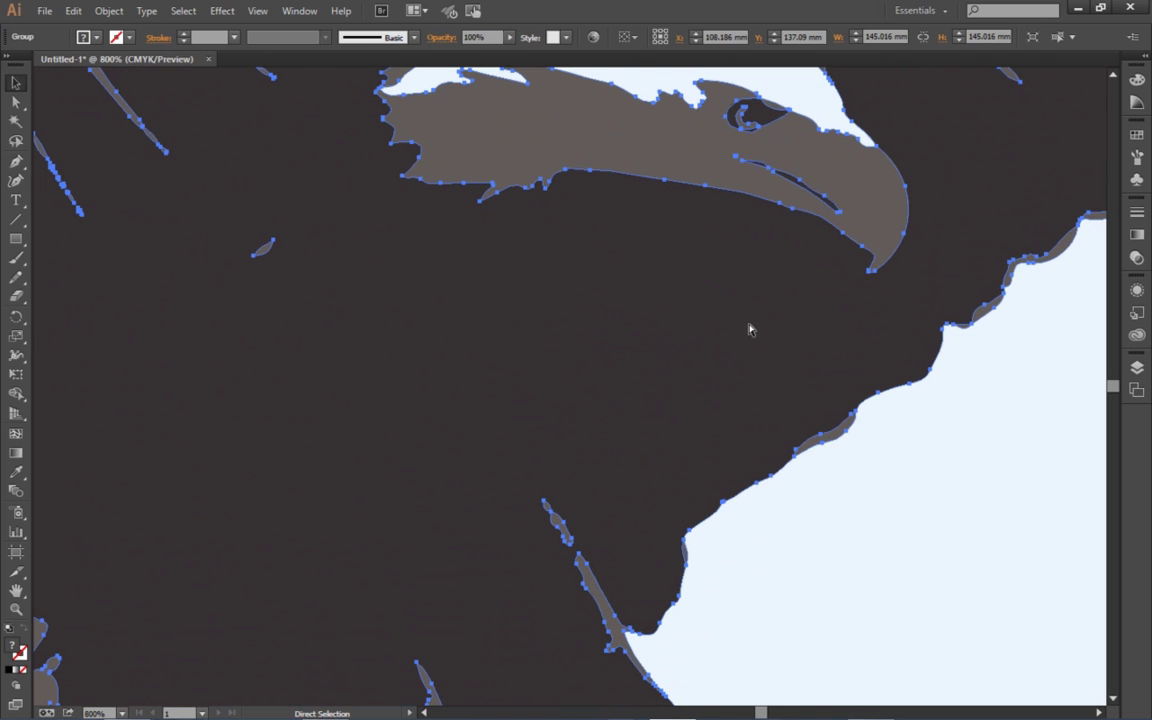
left_click(18, 103)
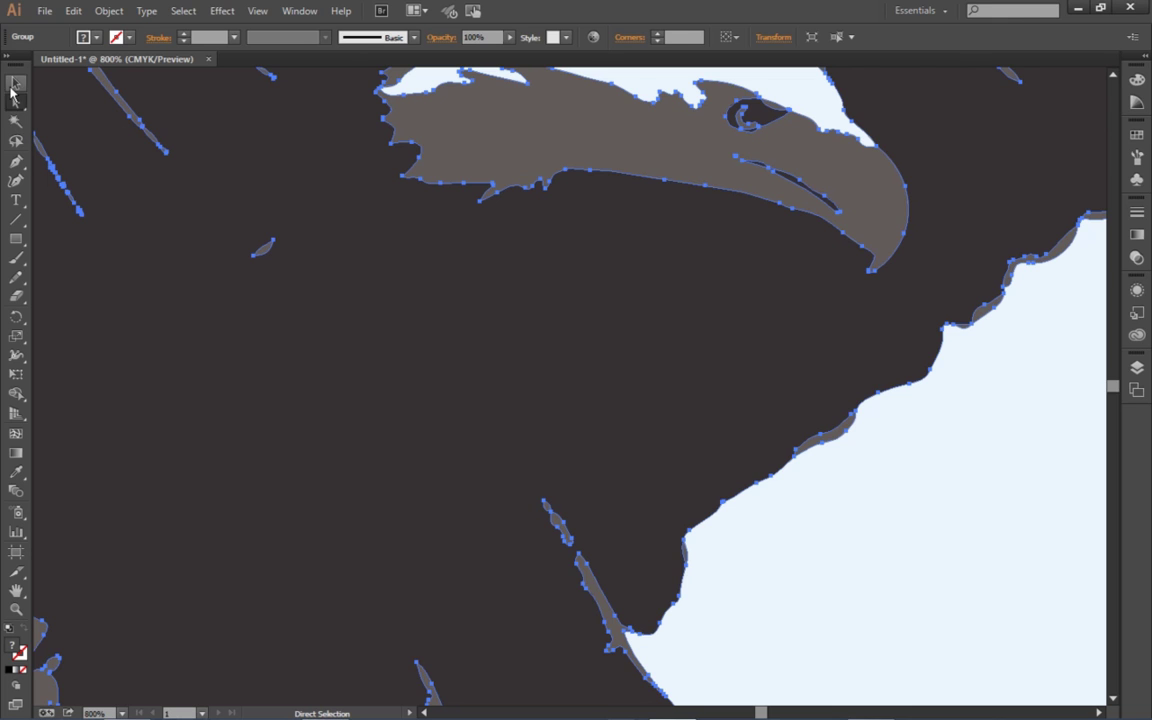
left_click(14, 84)
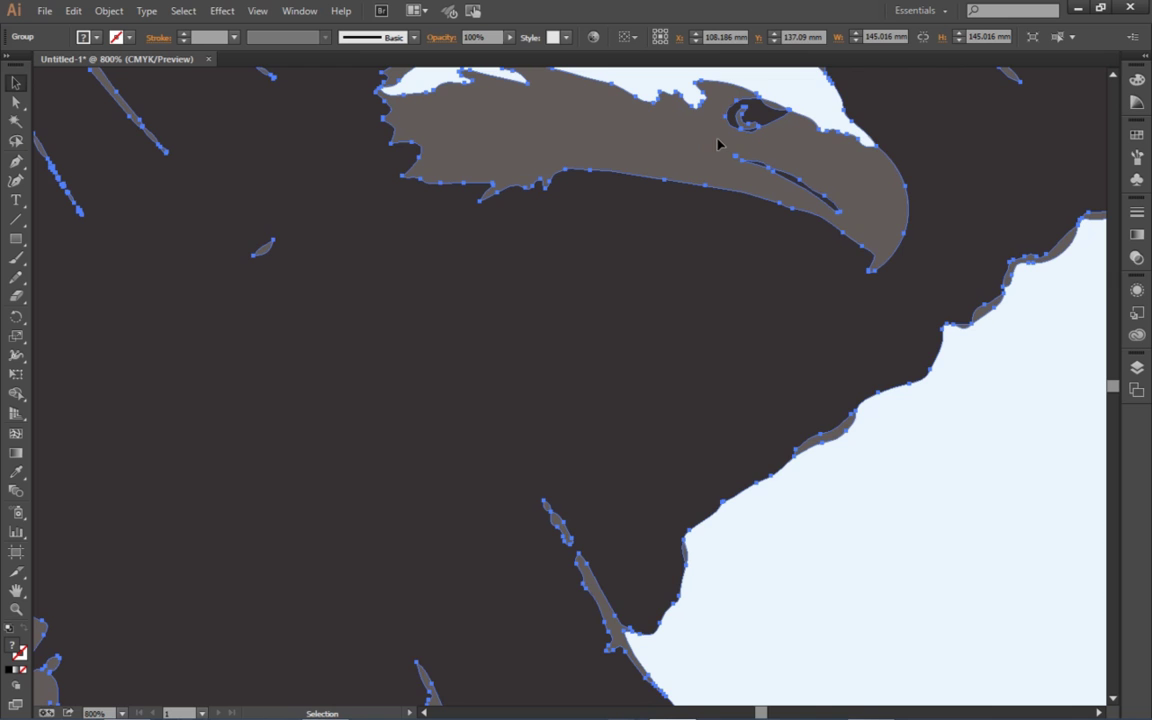
key("ctrl+minus")
key("ctrl+minus")
key("ctrl+minus")
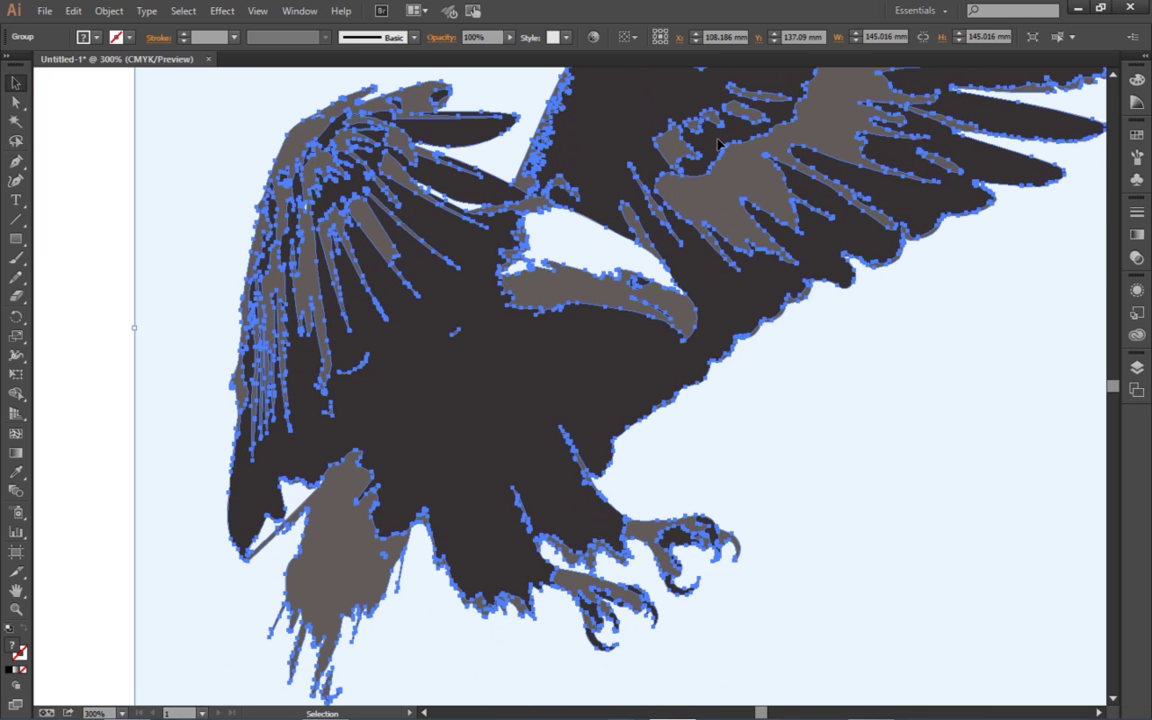
right_click(714, 320)
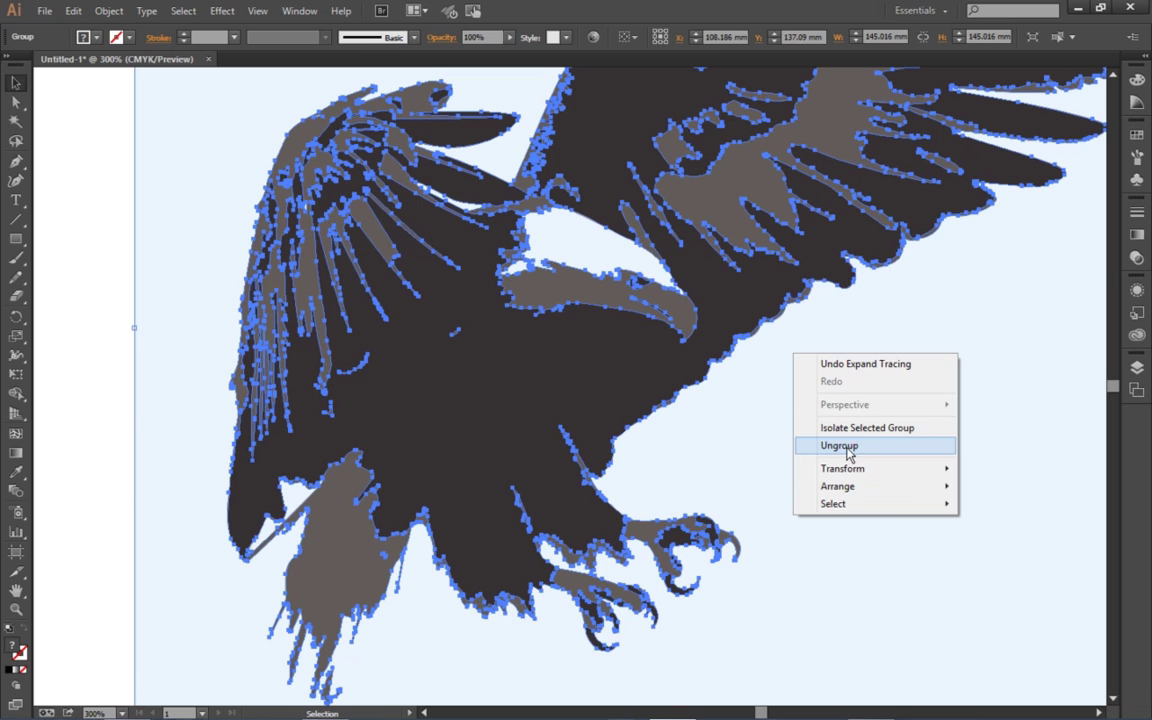
right_click(752, 421)
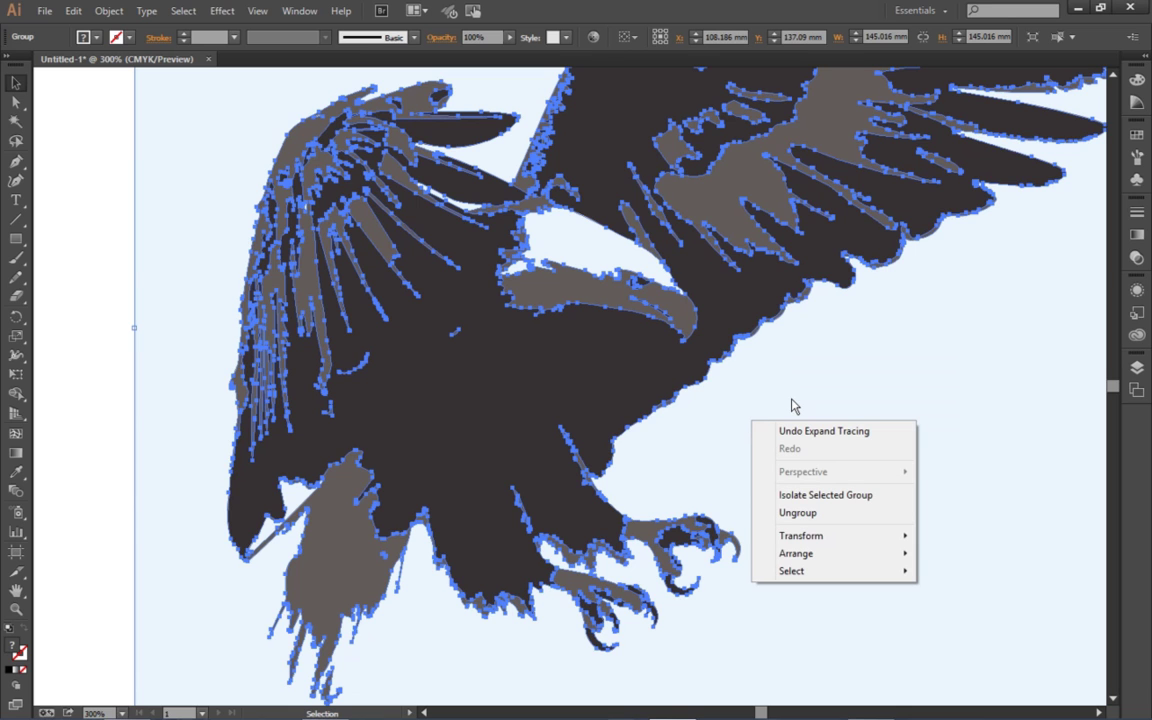
right_click(928, 344)
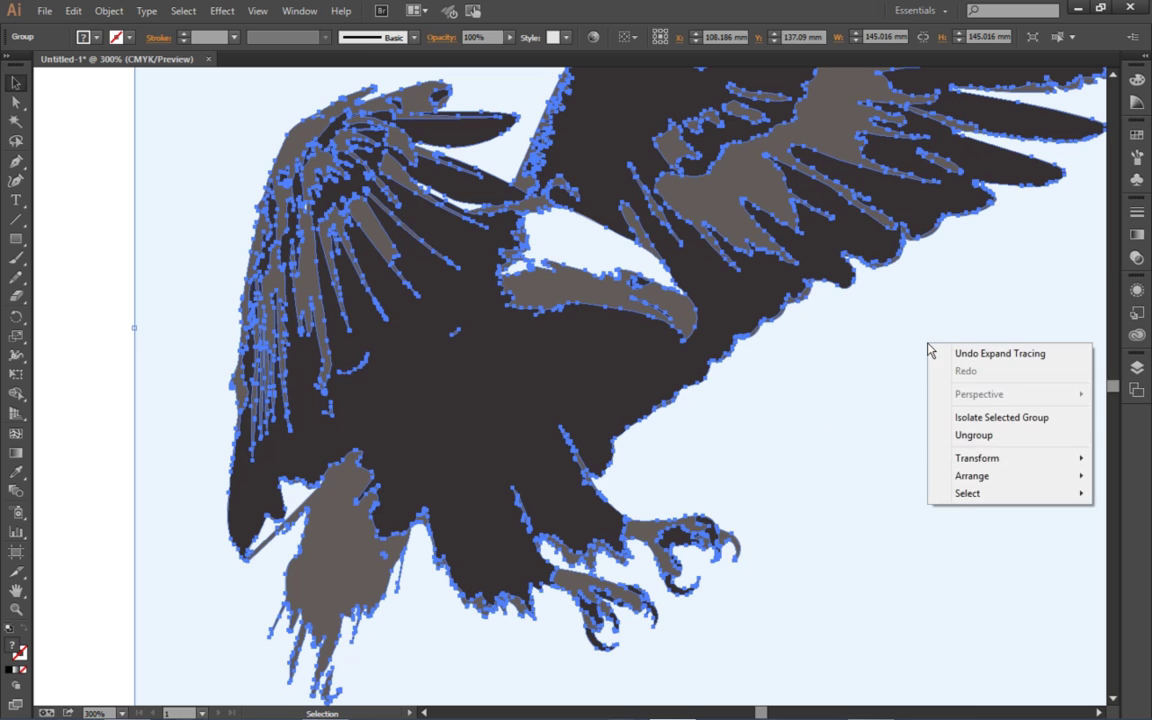
left_click(990, 435)
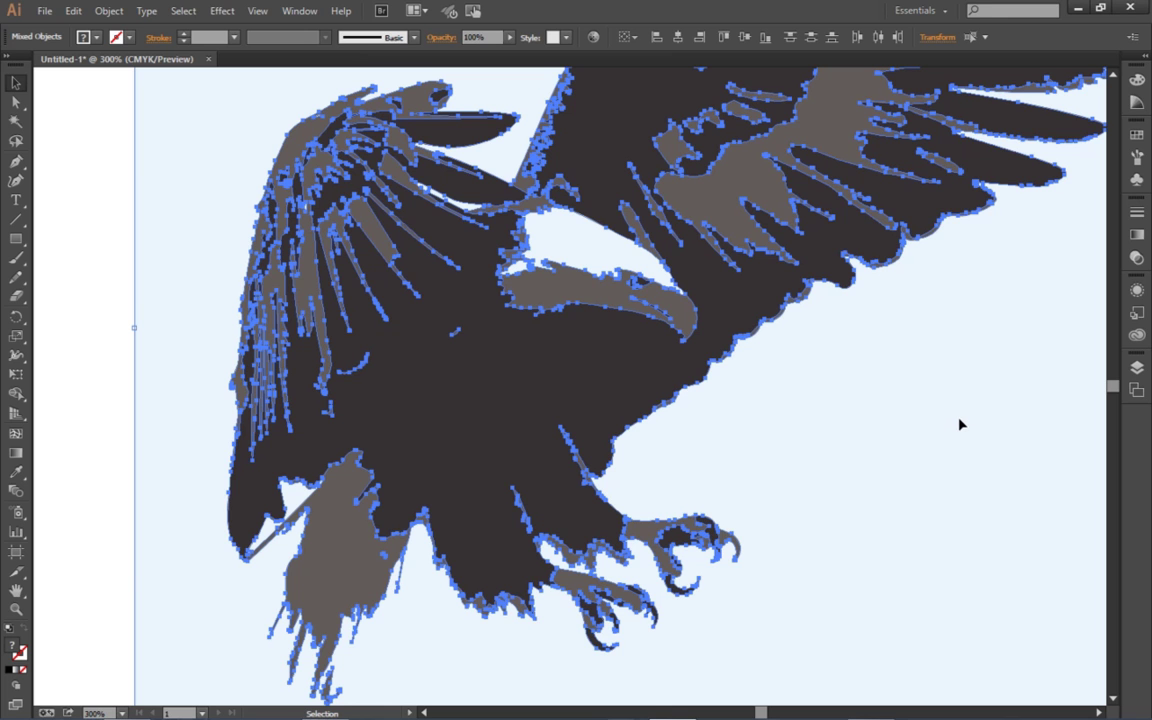
left_click(92, 207)
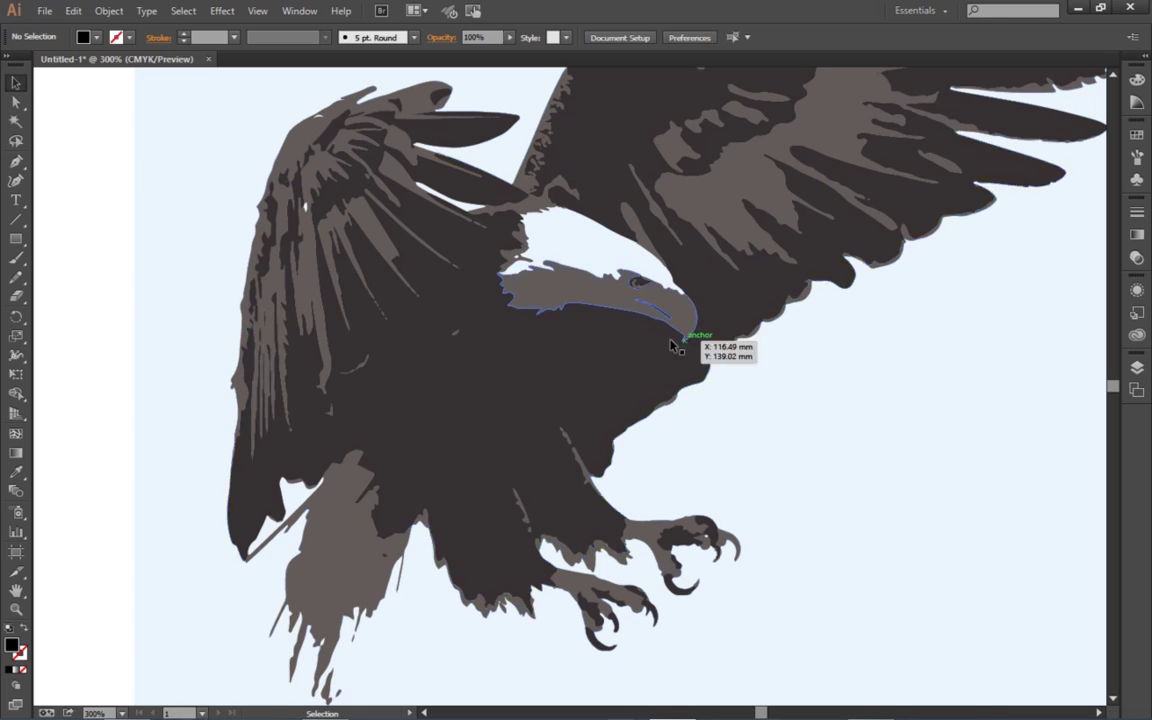
Select the eagle's head, beak, tail, wing and body shapes one at a time to examine the separate traced paths.
left_click(594, 257)
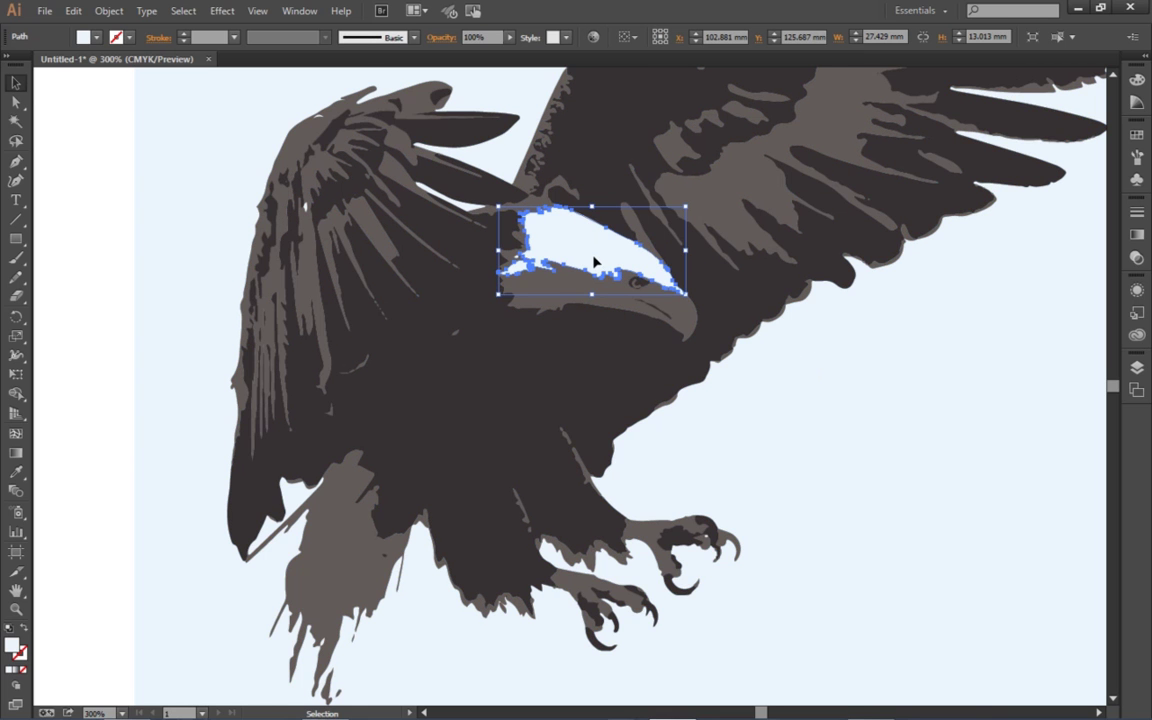
left_click(627, 305)
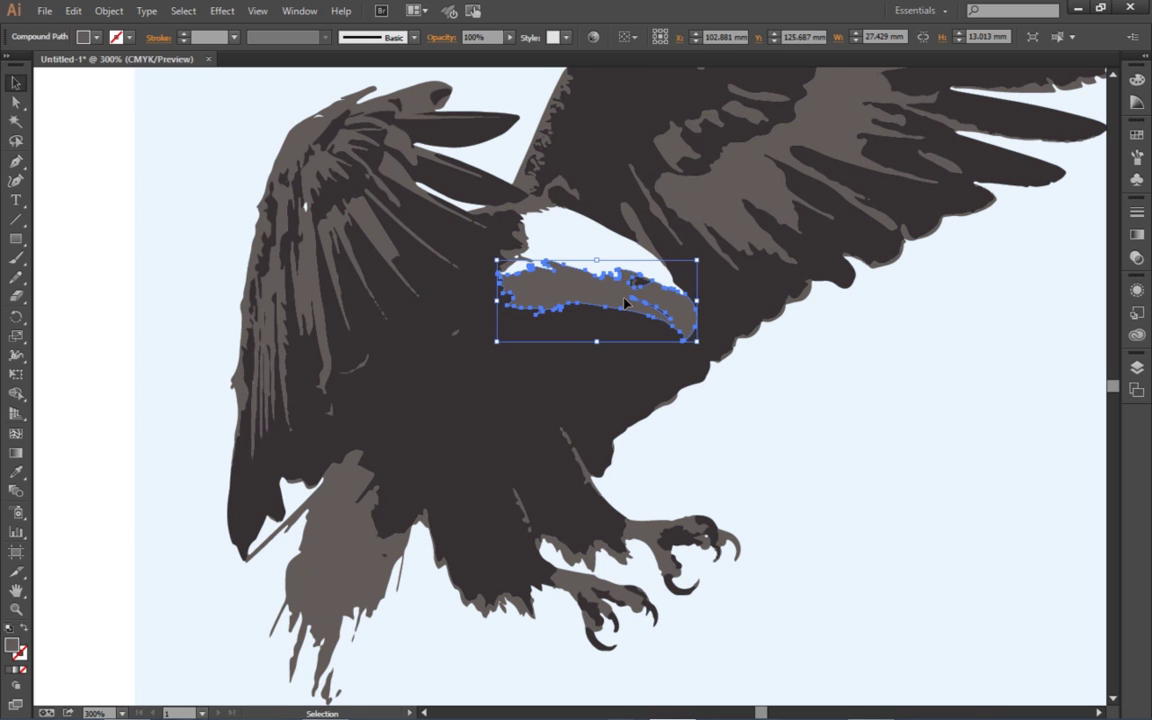
left_click(483, 373)
left_click(322, 487)
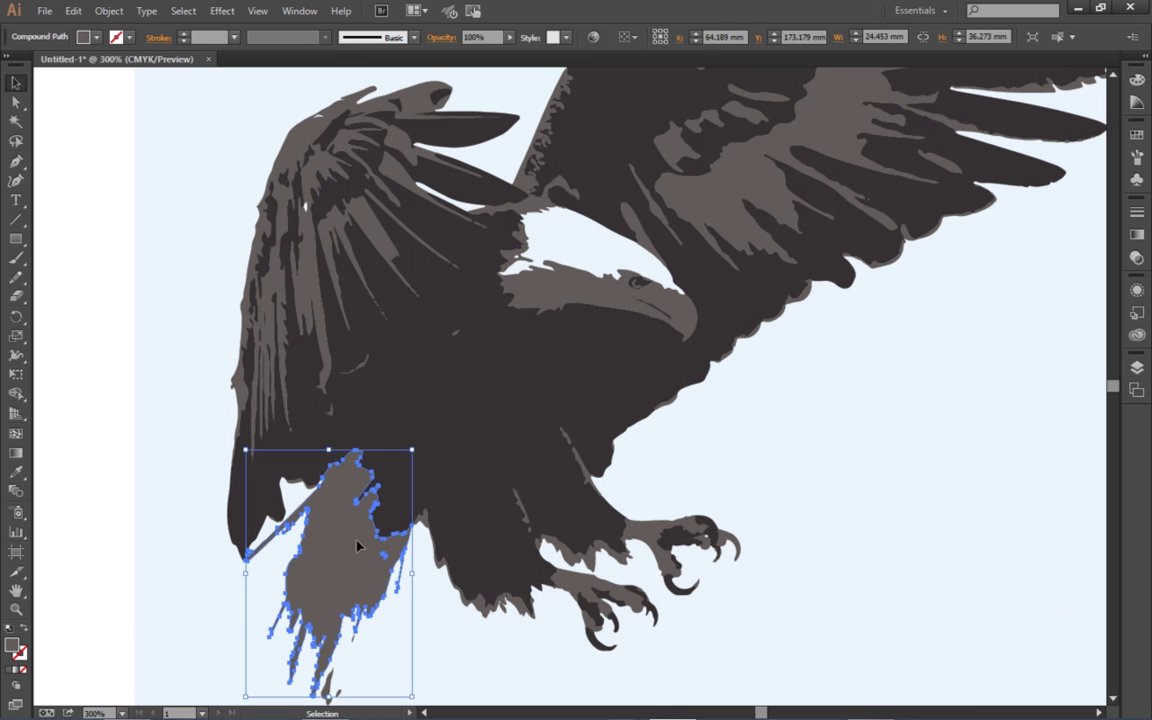
left_click(590, 251)
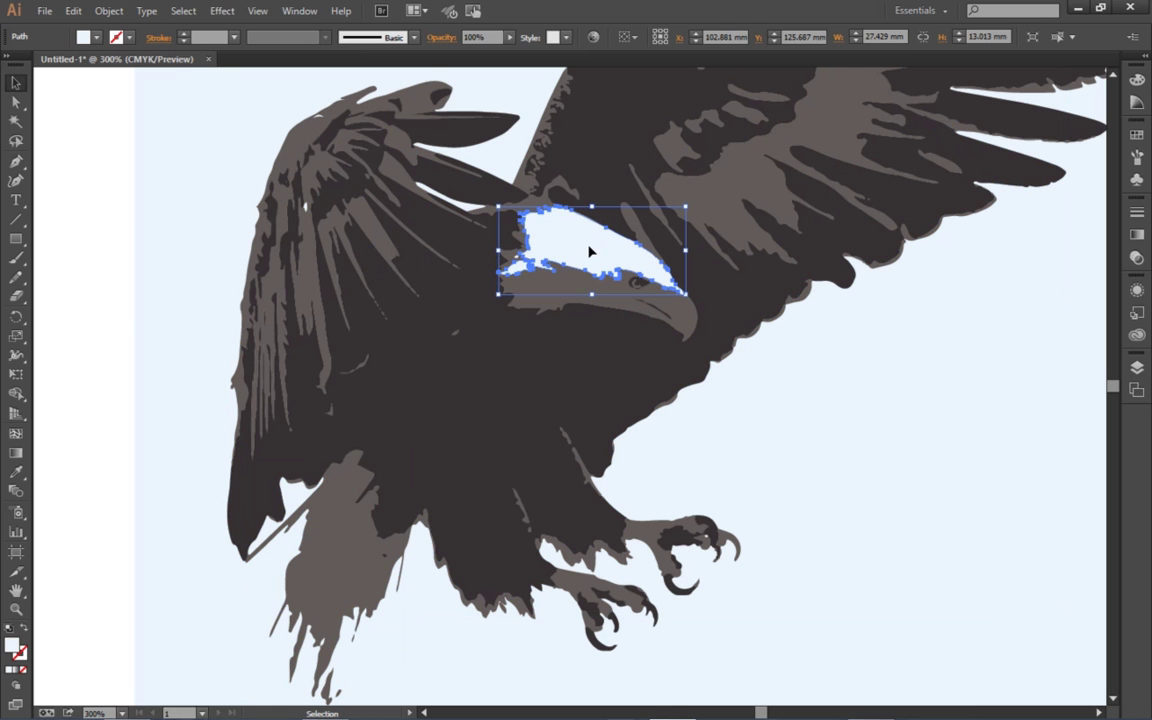
left_click(740, 165)
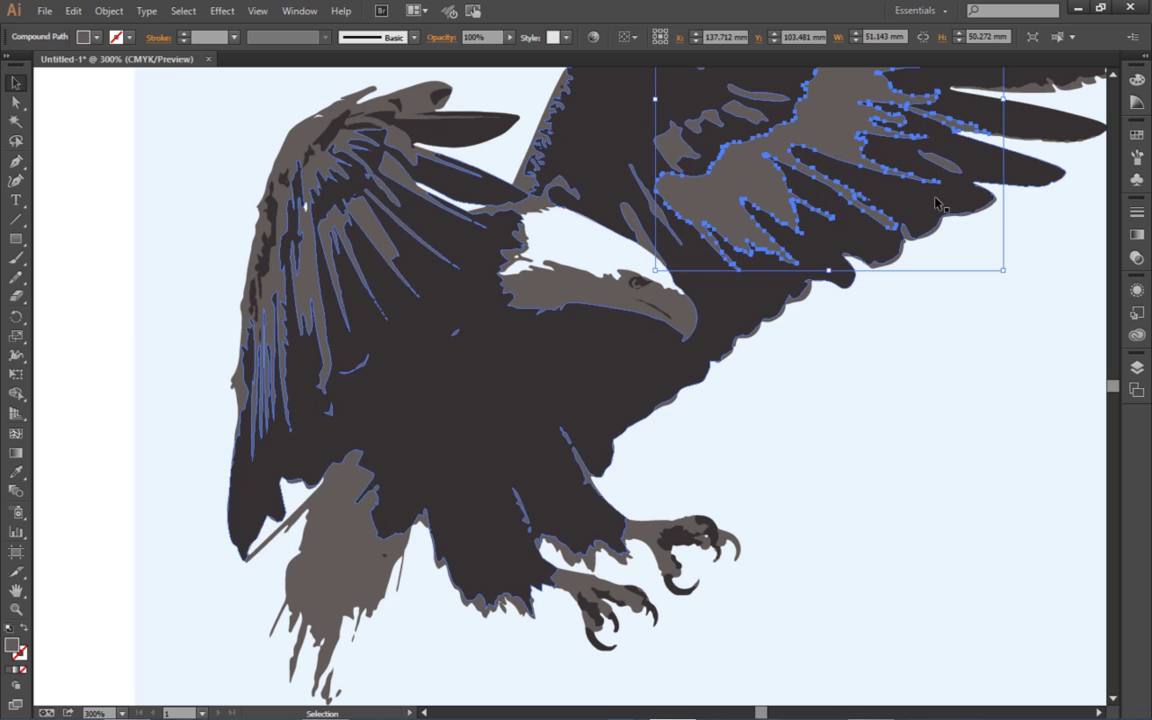
left_click(844, 177)
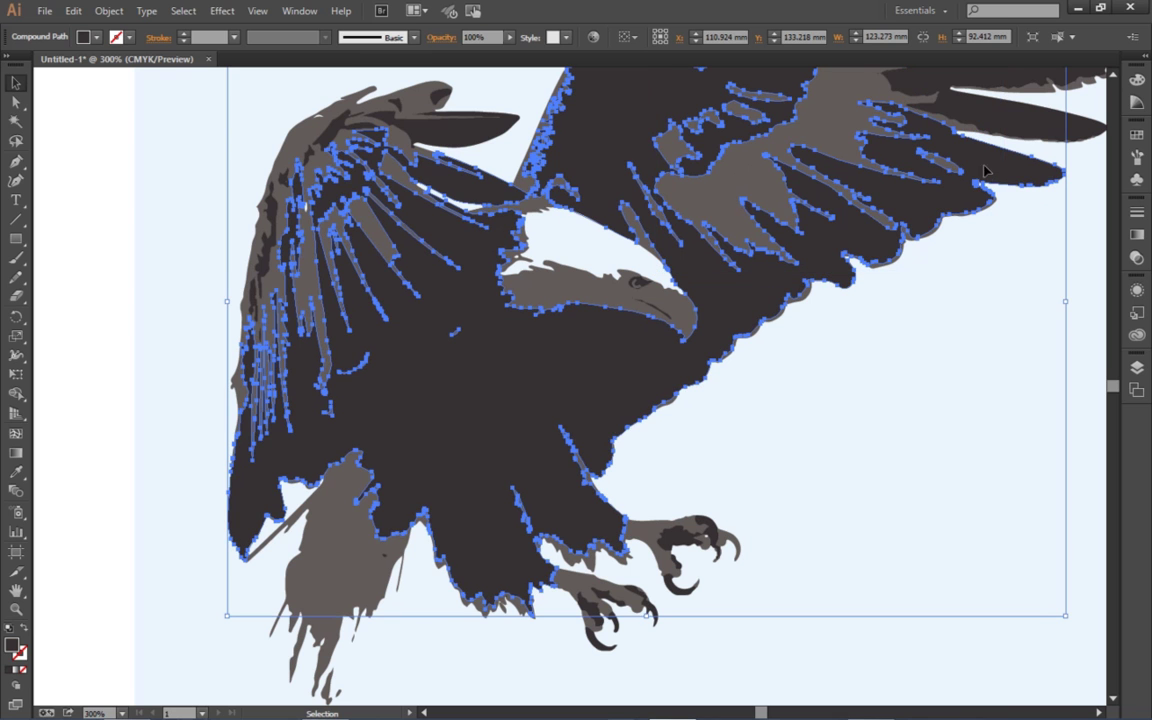
left_click(420, 103)
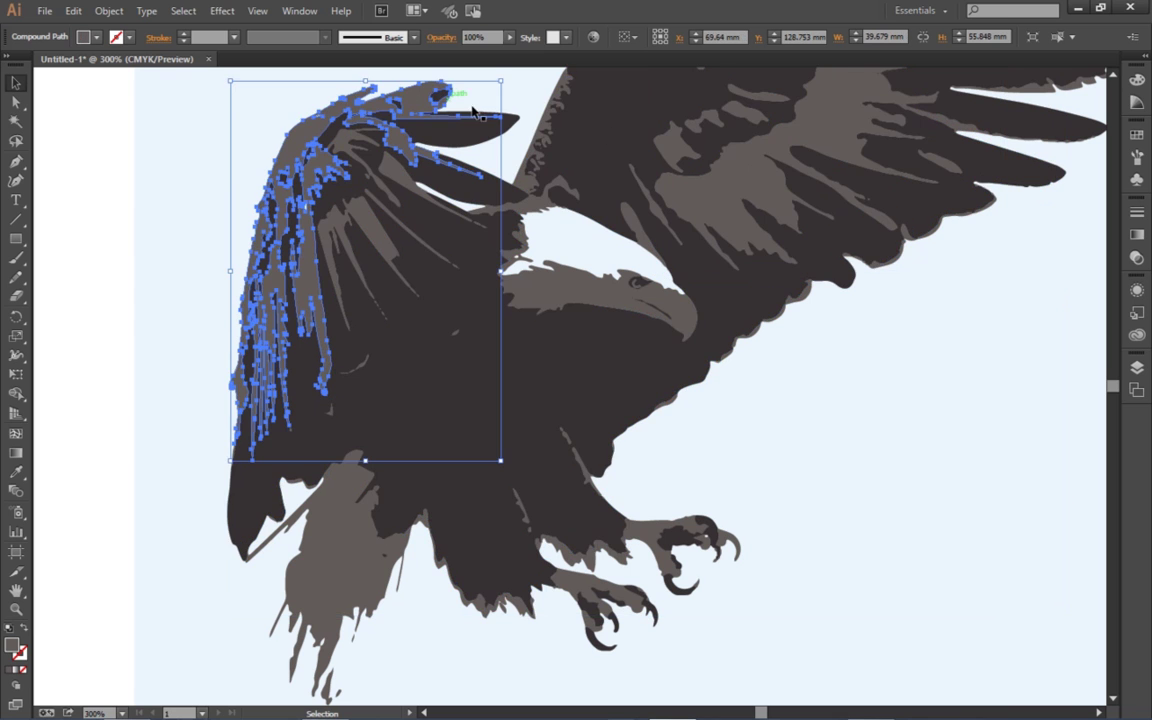
left_click(575, 356)
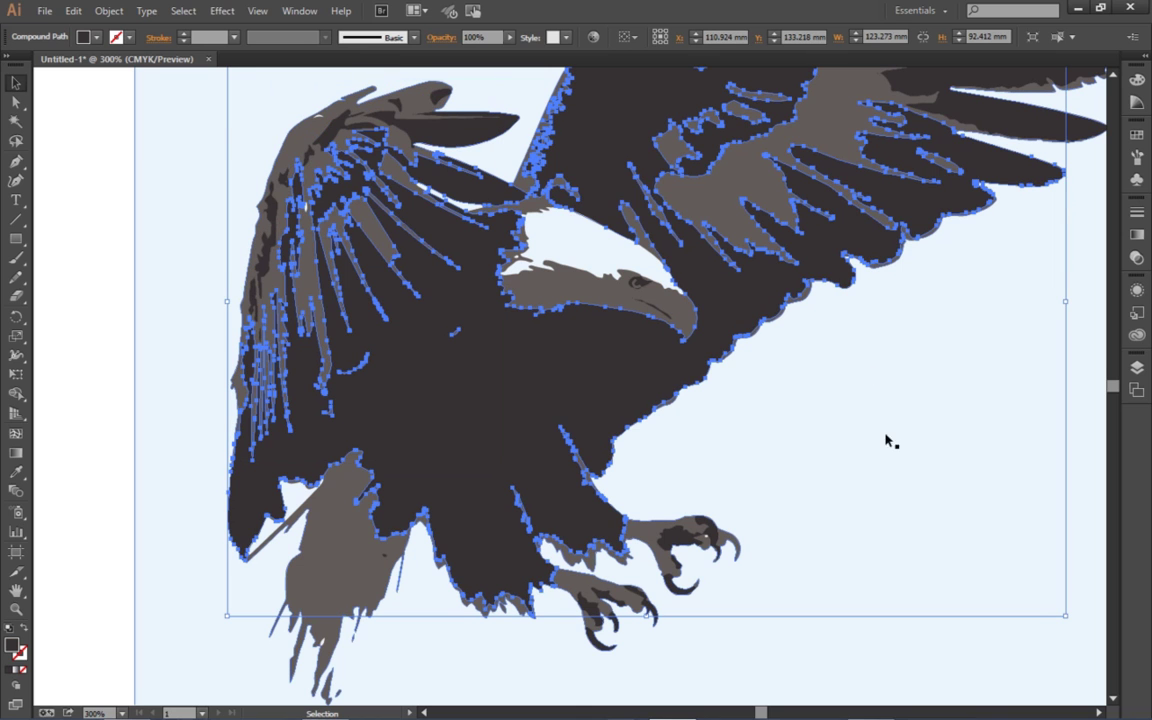